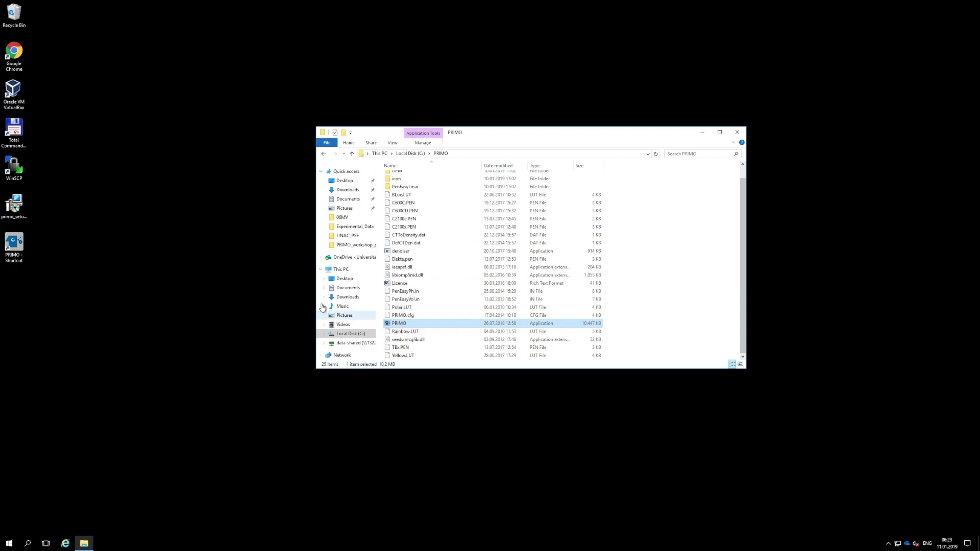
# Launch PRIMO from its desktop shortcut
pyautogui.doubleClick(15, 247)
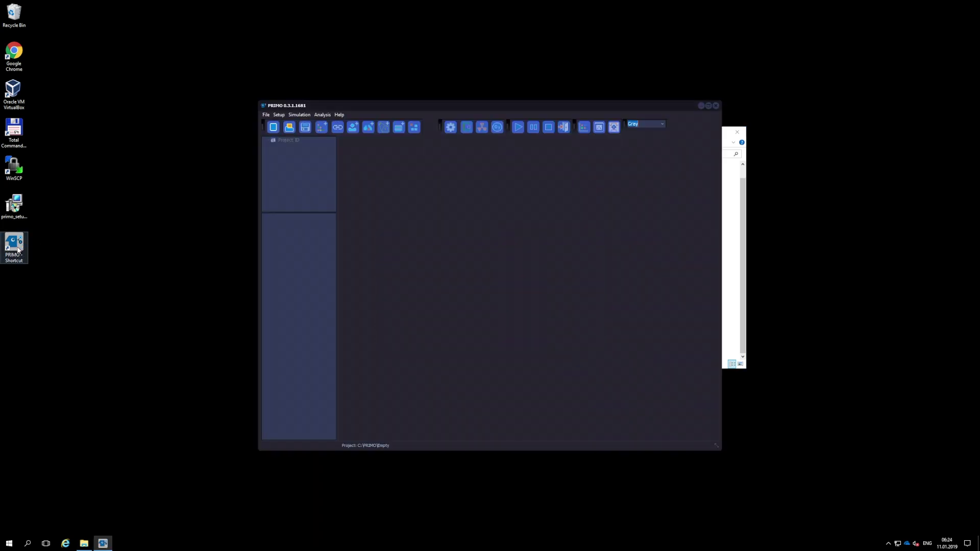
# Maximize the PRIMO window and open the File menu
pyautogui.click(708, 106)
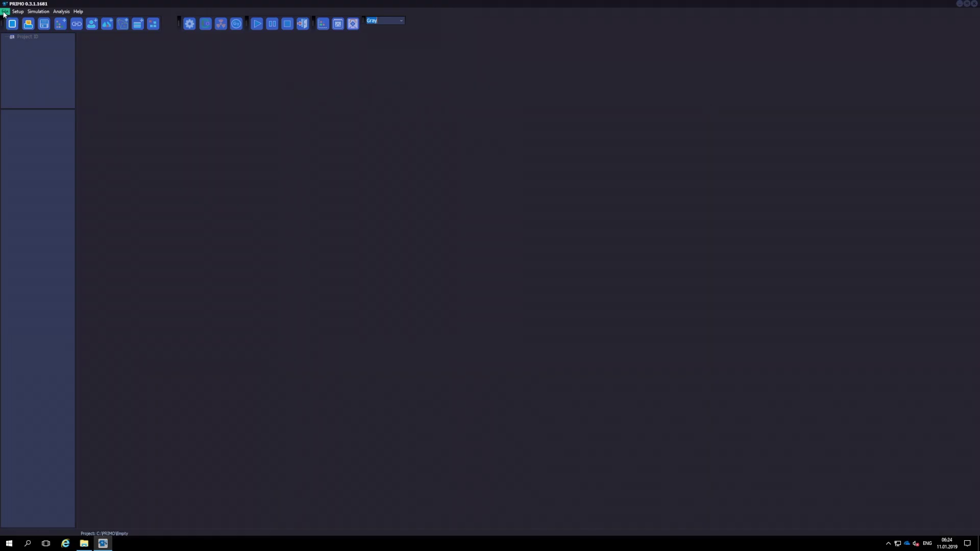
pyautogui.click(4, 11)
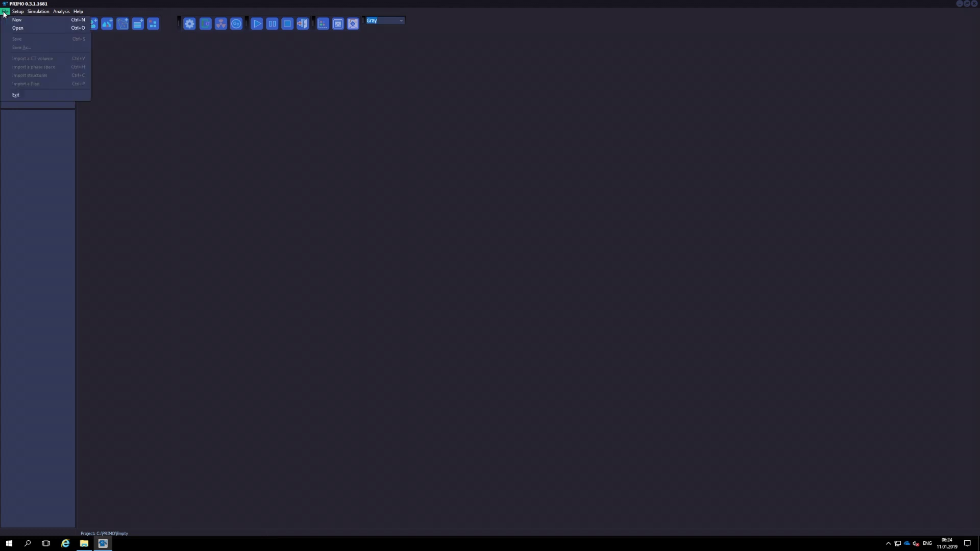
# Create photon project Clinac_PSF, 'Clinac 2100 PSF field 10x10, Energy 6MV', for the Varian Clinac 2100
pyautogui.click(15, 20)
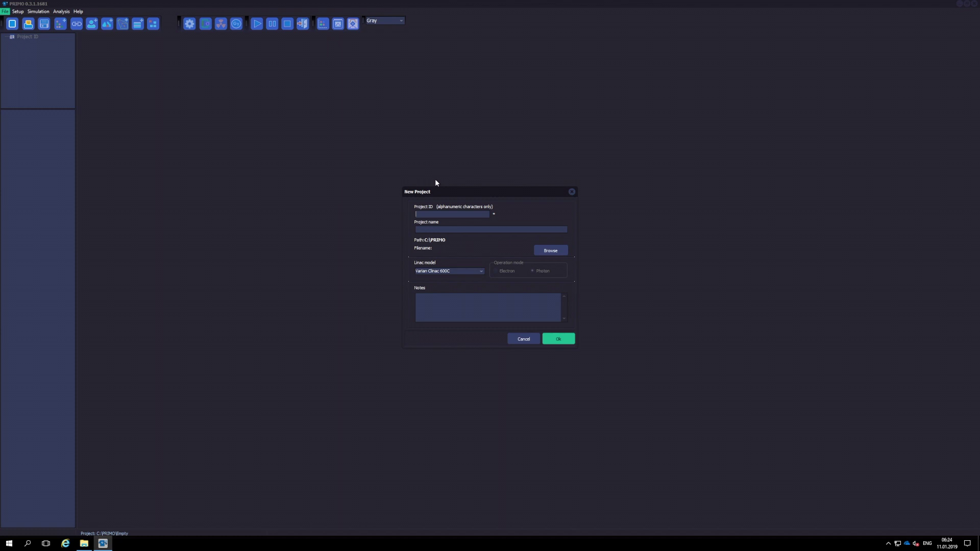
pyautogui.write('Clinac_PSF')
pyautogui.press('Tab')
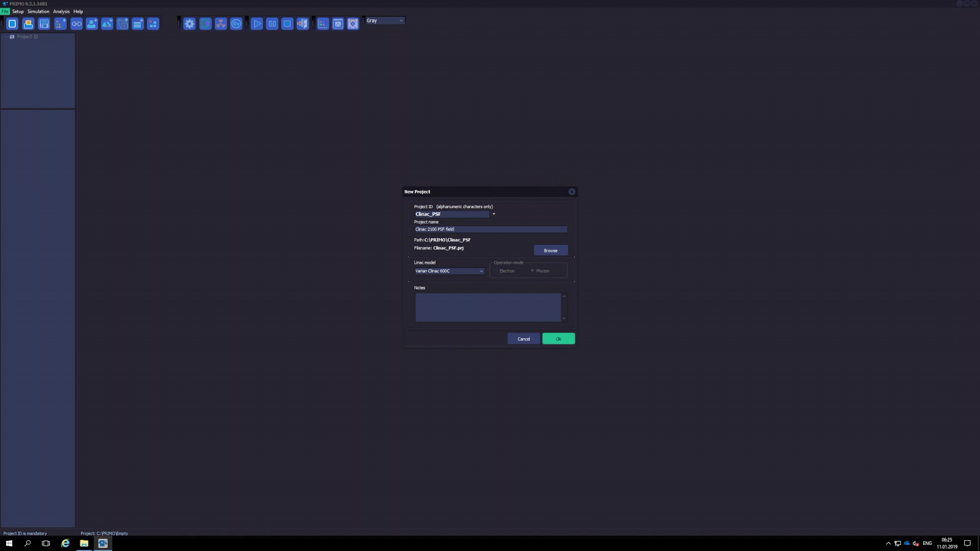
pyautogui.write('10x10, Energy 6MV')
pyautogui.click(481, 273)
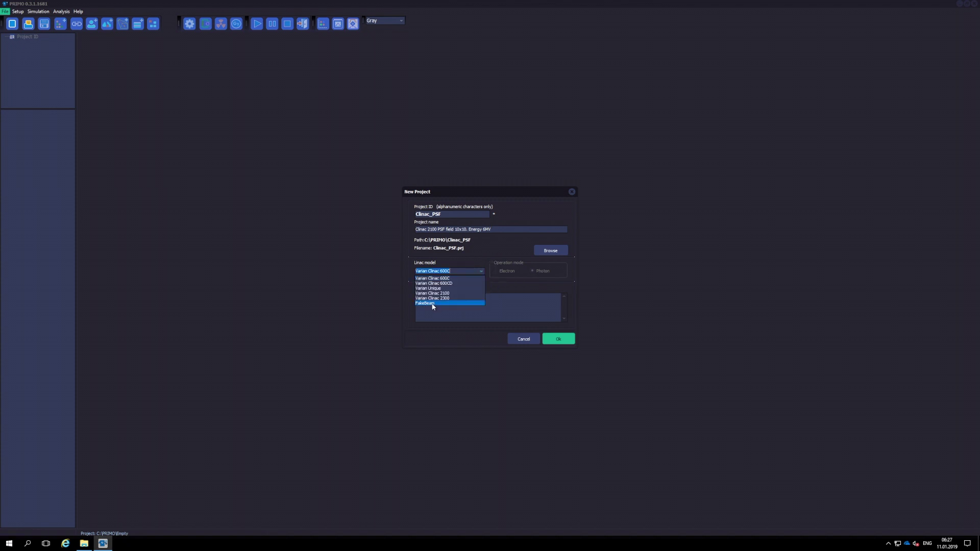
pyautogui.click(434, 293)
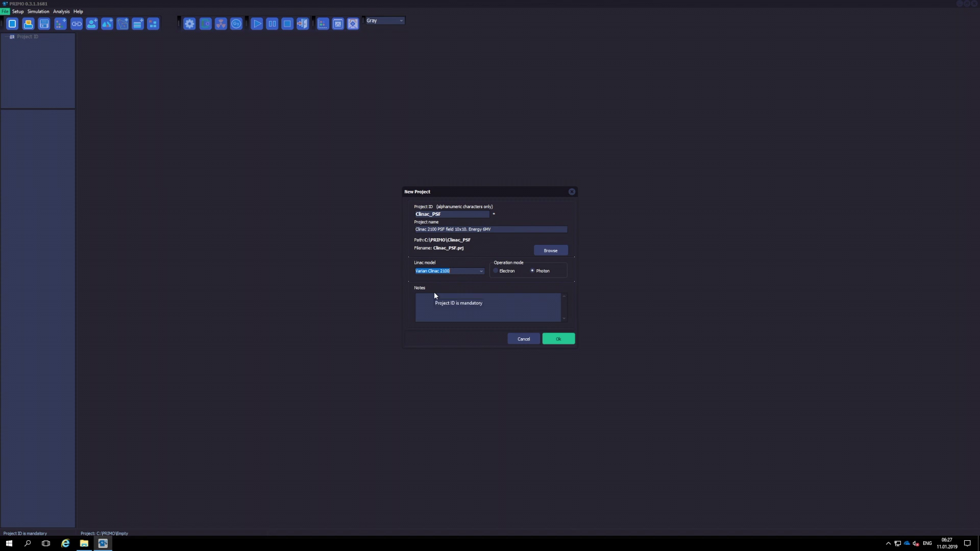
pyautogui.click(532, 272)
pyautogui.click(563, 341)
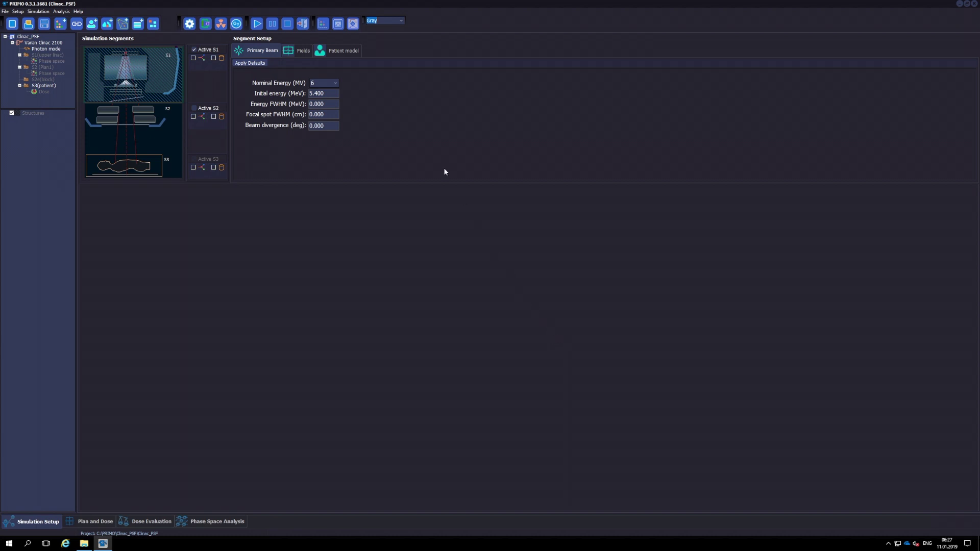
# Set the 6 MV beam: 6.2 MeV energy, 0.186 MeV FWHM, 0.15 cm focal spot, 2.5° divergence
pyautogui.click(336, 85)
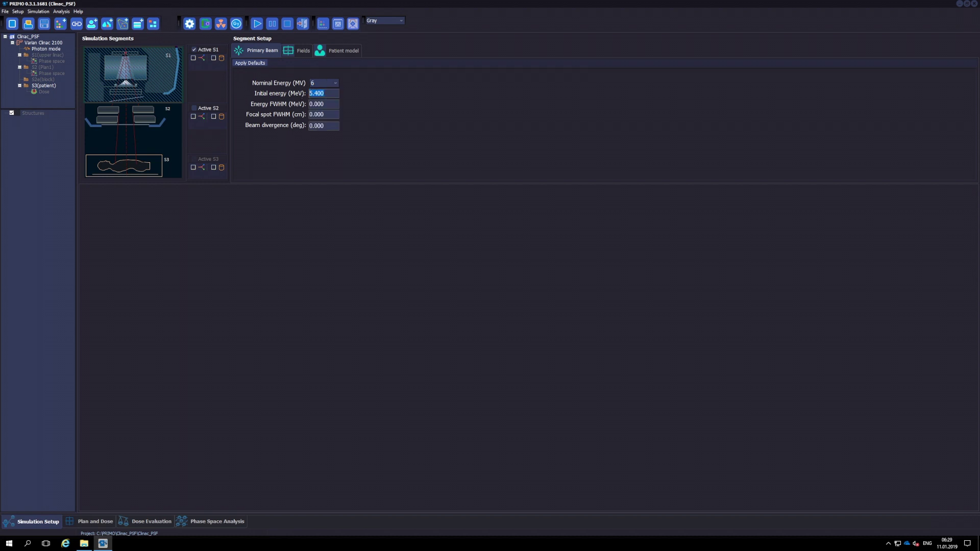
pyautogui.write('6.2')
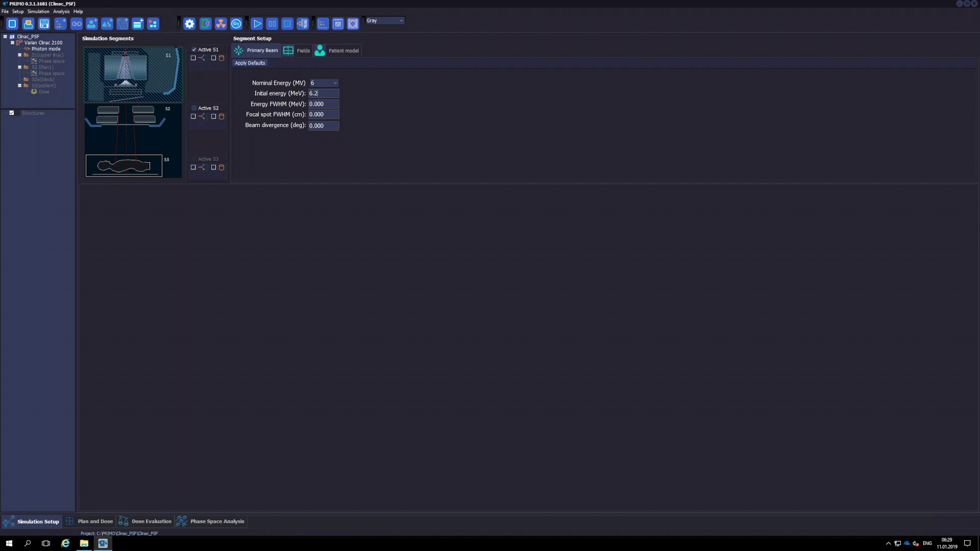
pyautogui.press('Tab')
pyautogui.write('0.186')
pyautogui.click(318, 125)
pyautogui.click(305, 114)
pyautogui.write('0.15')
pyautogui.click(310, 125)
pyautogui.write('2.5')
# Review the static 10x10 field table, then view the patient model dimensions
pyautogui.click(302, 53)
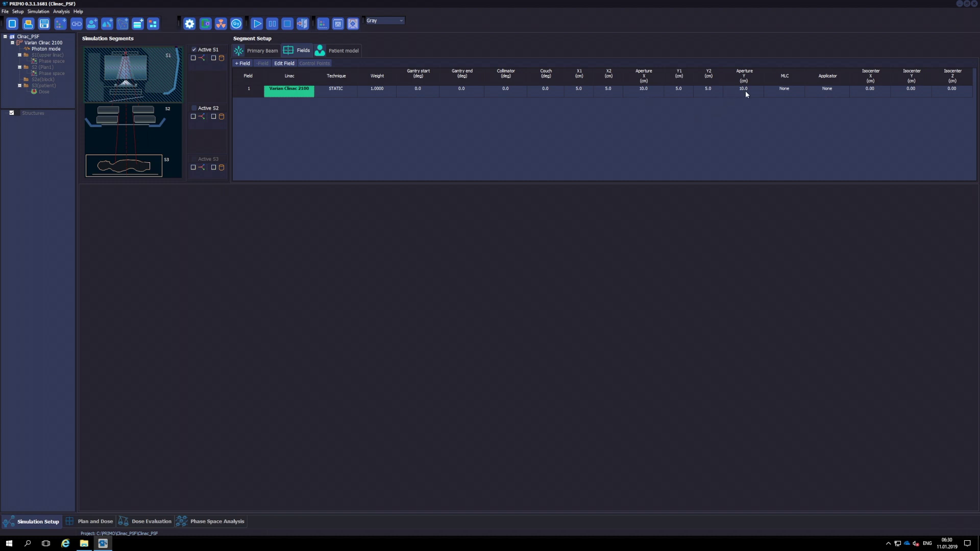
pyautogui.click(345, 51)
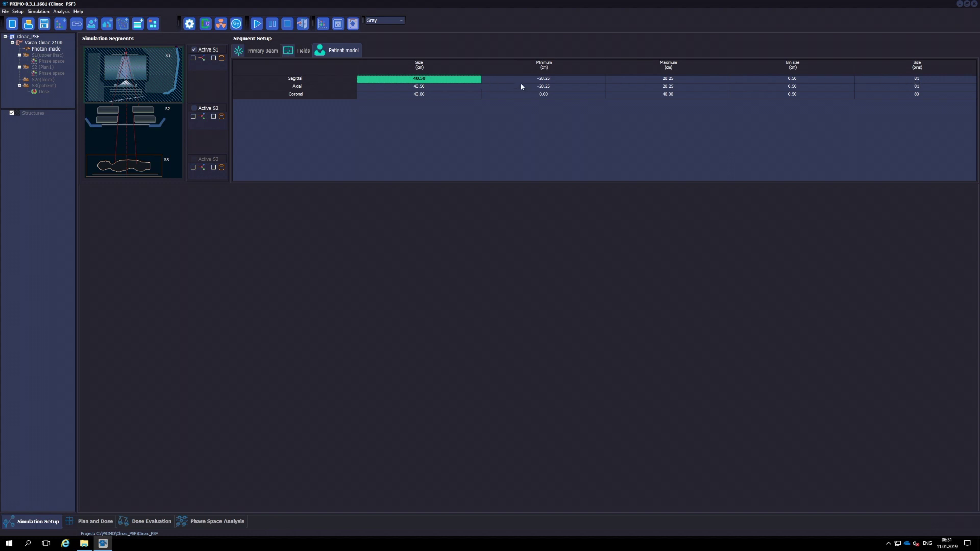
# Set the simulation to stop on time only at 120 seconds, with 32 parallel processes
pyautogui.click(264, 52)
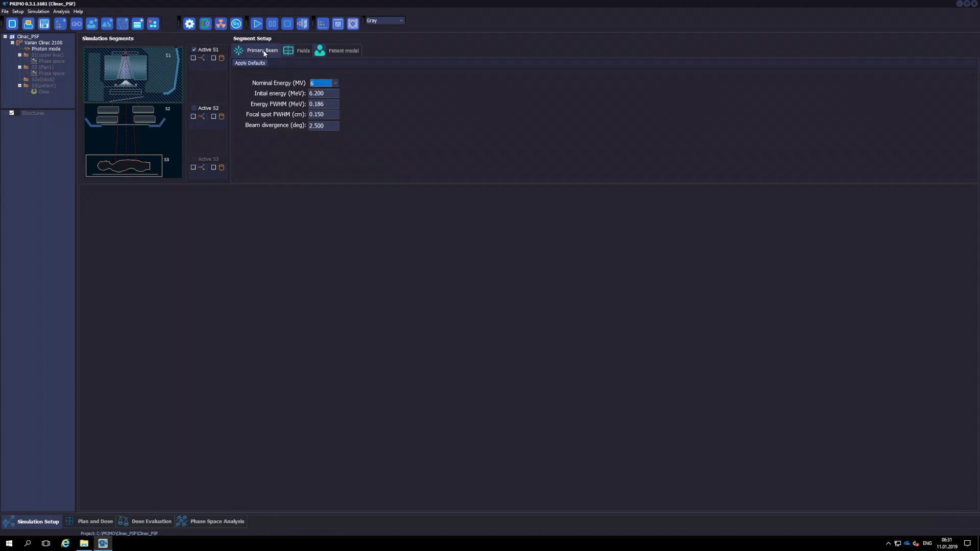
pyautogui.click(190, 23)
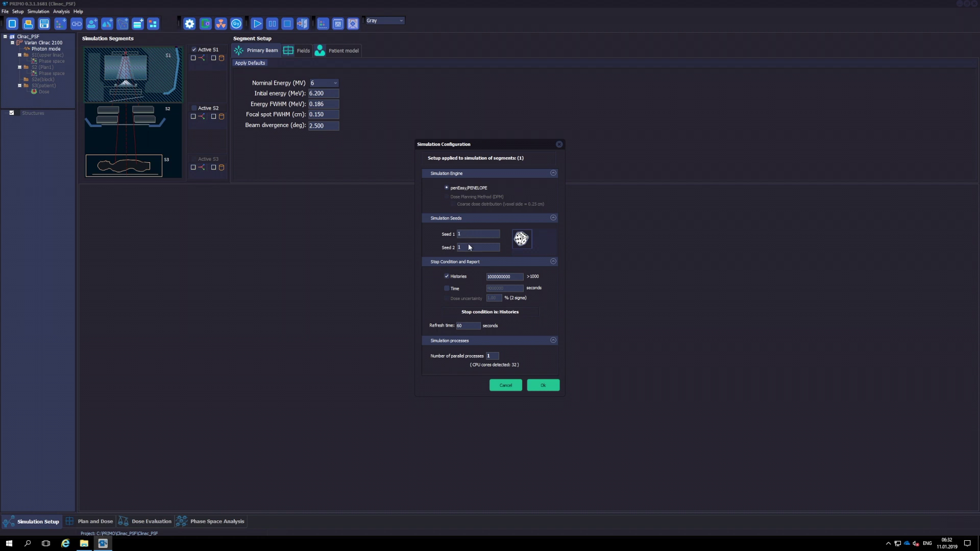
pyautogui.click(447, 276)
pyautogui.click(446, 289)
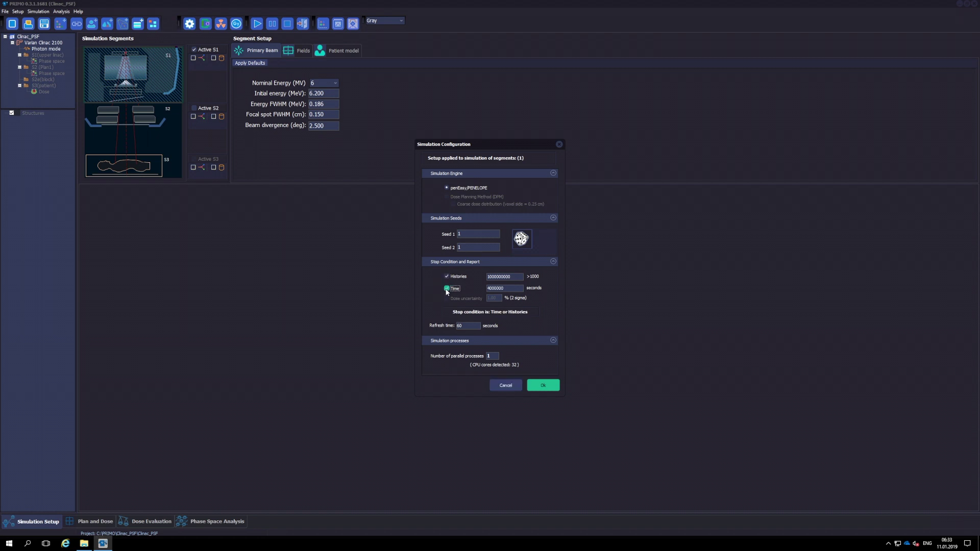
pyautogui.click(447, 277)
pyautogui.moveTo(507, 289); pyautogui.dragTo(483, 288)
pyautogui.write('120')
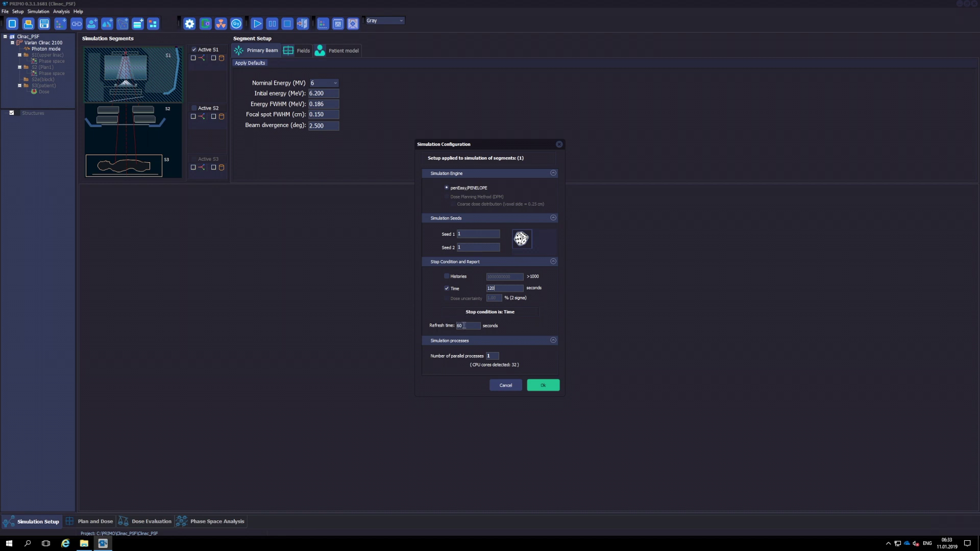
pyautogui.click(489, 355)
pyautogui.moveTo(490, 356); pyautogui.dragTo(486, 359)
pyautogui.write('32')
# Apply the simulation settings, then use splitting-roulette above the jaws, fitted to the s2 field size
pyautogui.click(544, 386)
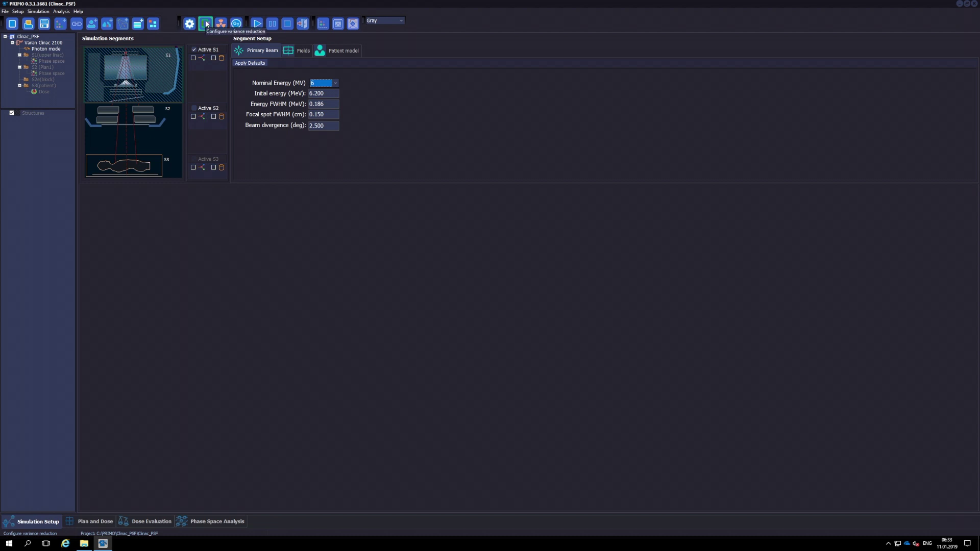
pyautogui.click(206, 23)
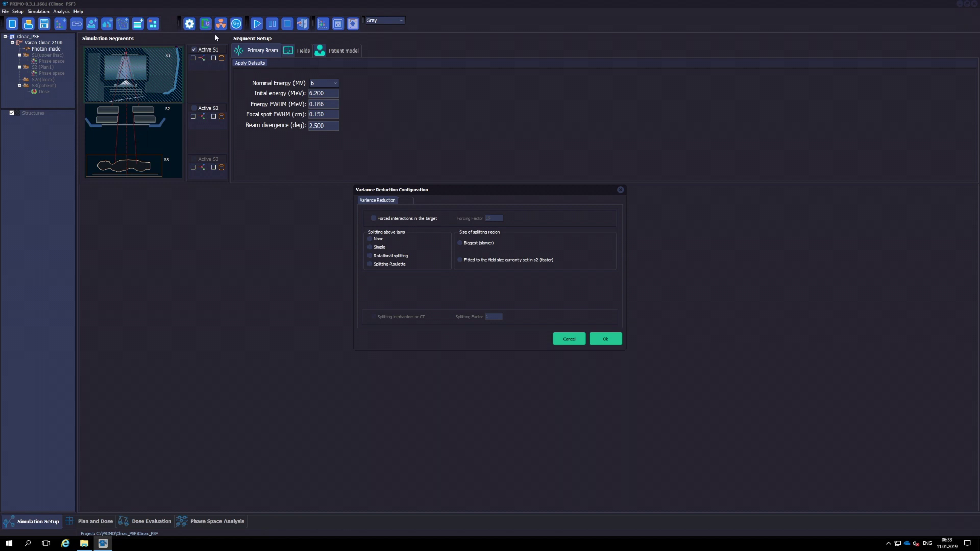
pyautogui.click(539, 243)
pyautogui.click(370, 256)
pyautogui.click(382, 264)
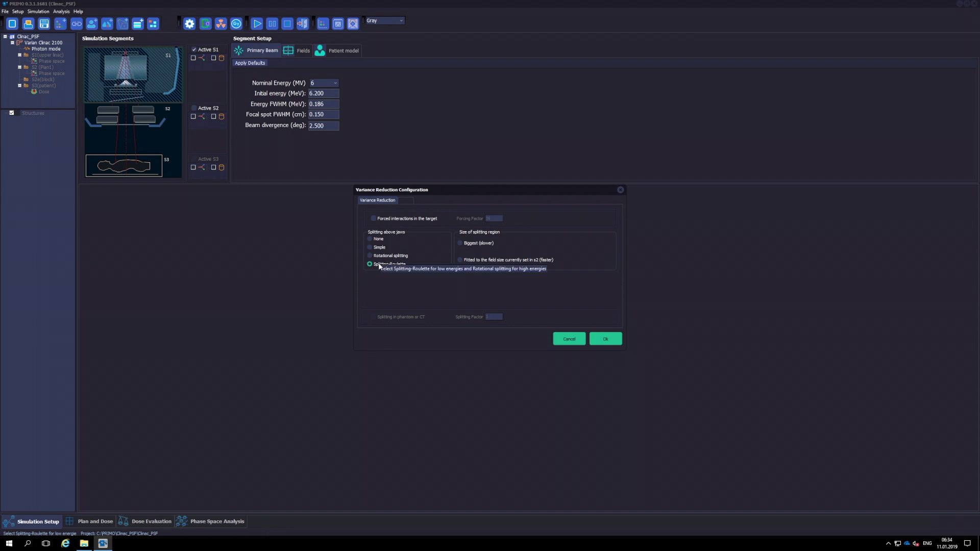
pyautogui.click(371, 256)
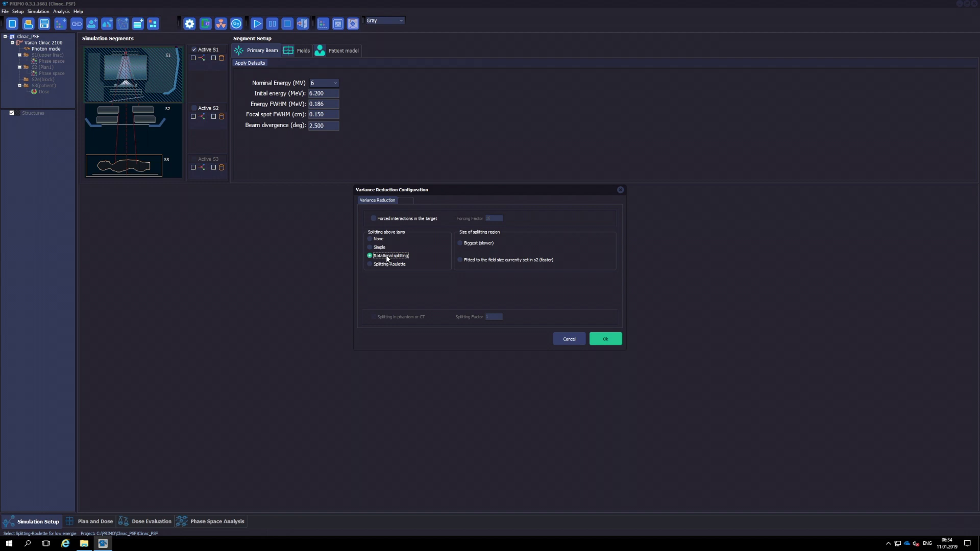
pyautogui.click(378, 266)
pyautogui.click(482, 259)
pyautogui.click(613, 339)
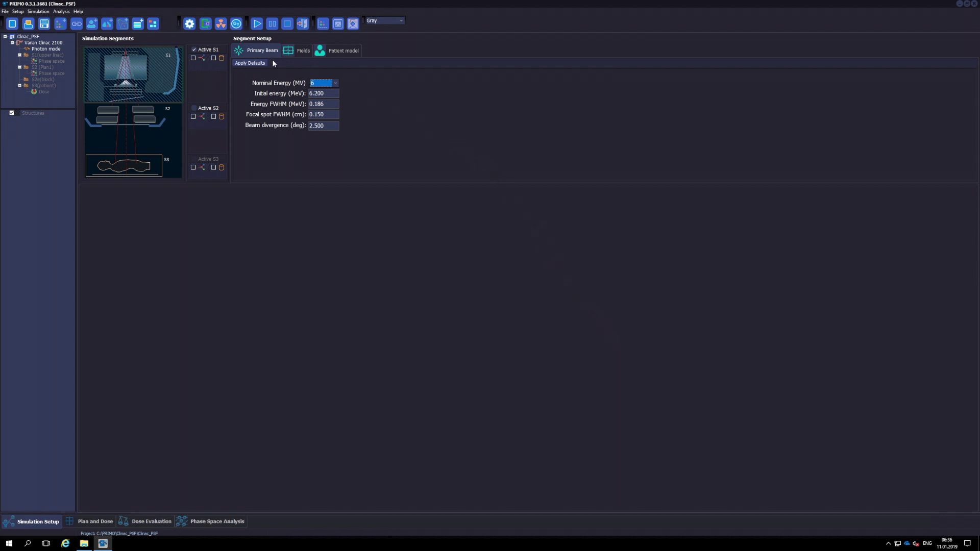
# Save the project, confirm deleting the old simulation results, and run the simulation
pyautogui.click(44, 24)
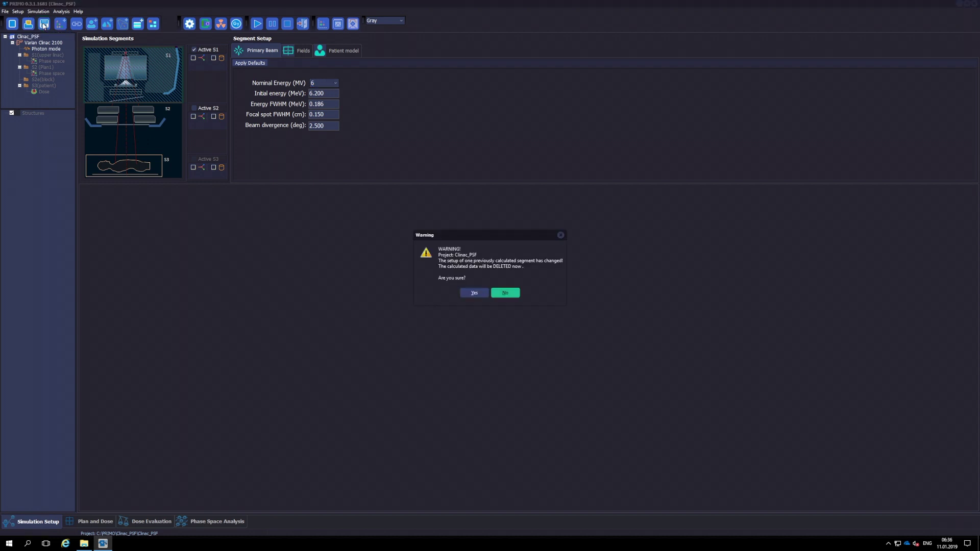
pyautogui.click(472, 292)
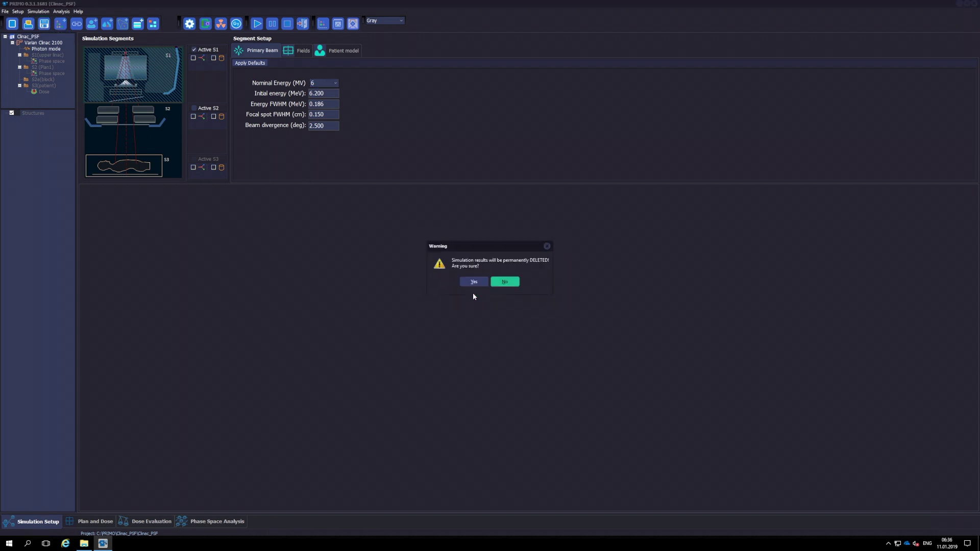
pyautogui.click(473, 281)
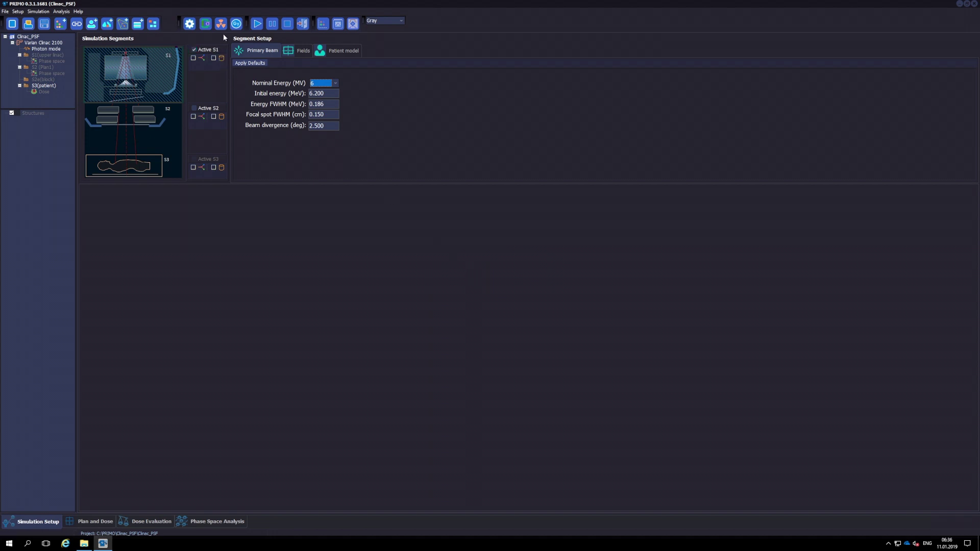
pyautogui.click(257, 24)
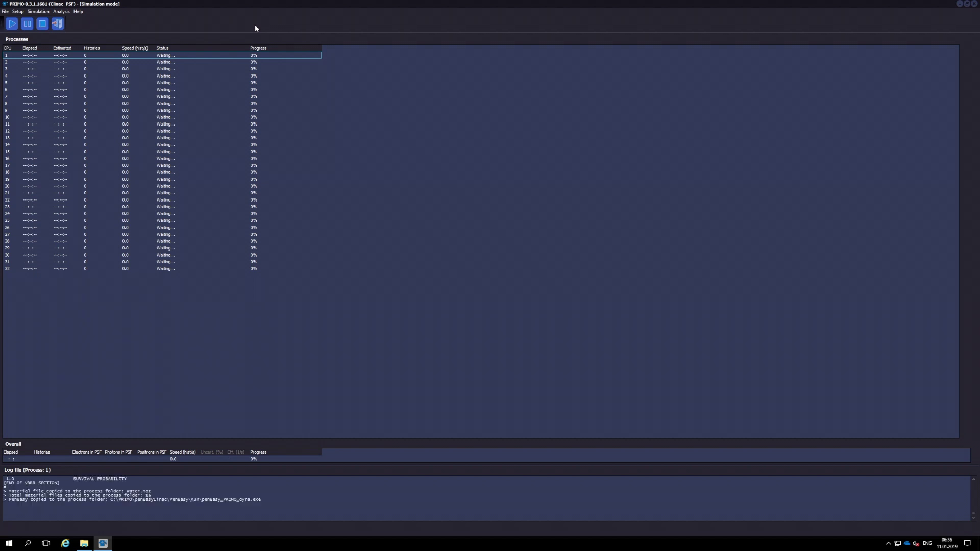
# Enlarge the log panel, view process 8's log, and exit simulation mode when finished
pyautogui.moveTo(445, 464); pyautogui.dragTo(437, 338)
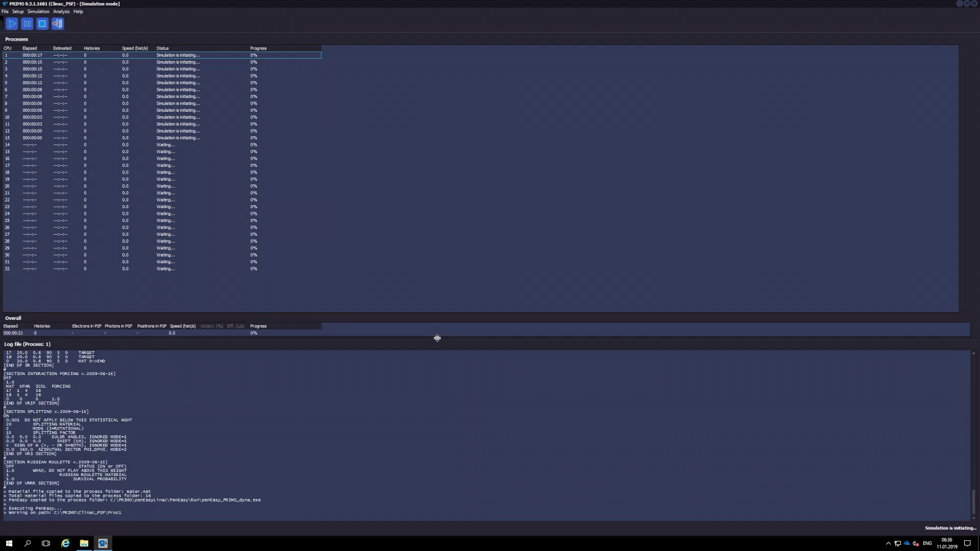
pyautogui.click(131, 103)
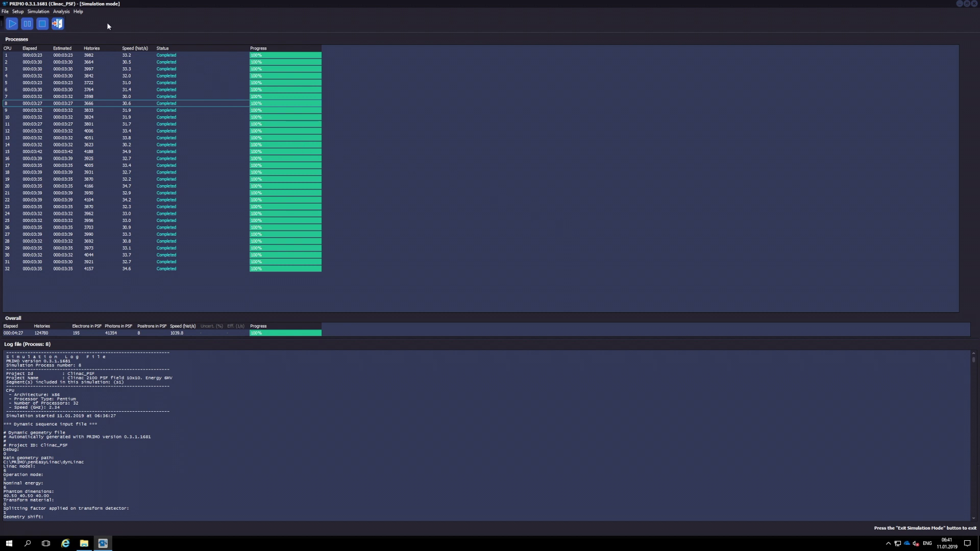
pyautogui.click(59, 24)
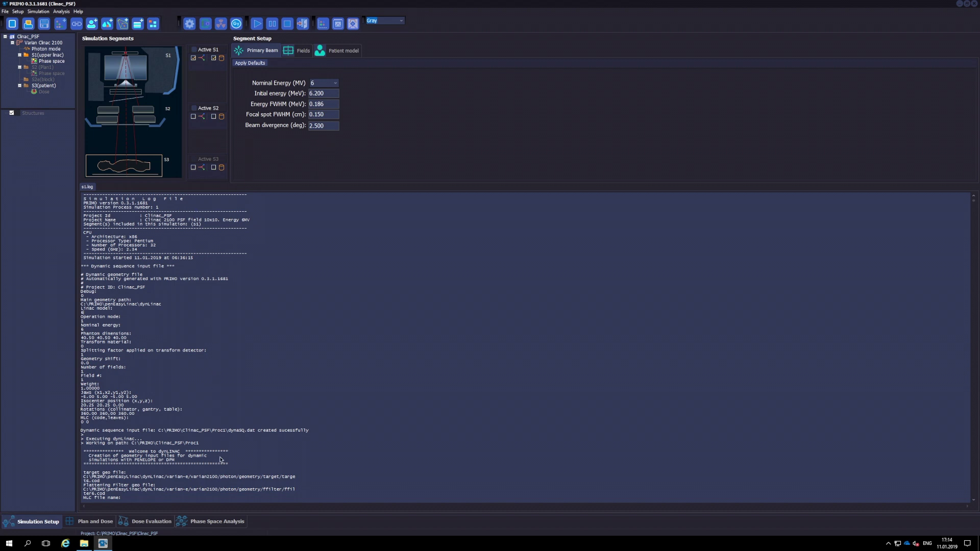
# Analyse the S1 (upper linac) phase-space file using the default analysis settings
pyautogui.click(225, 522)
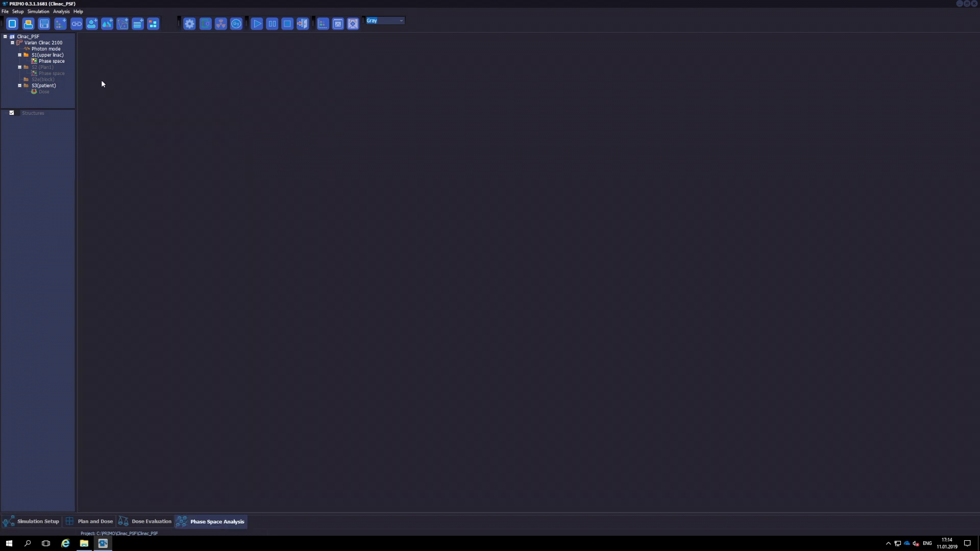
pyautogui.click(36, 61)
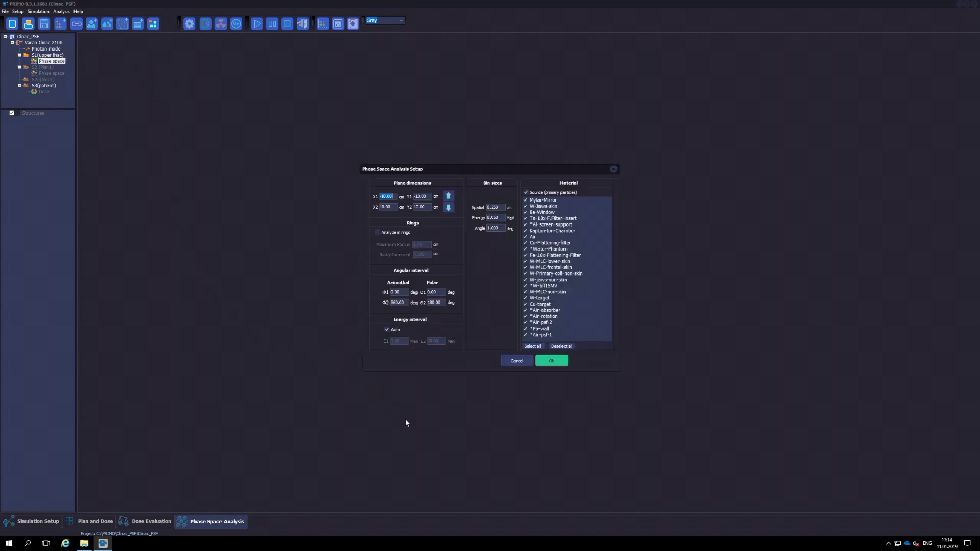
pyautogui.click(545, 361)
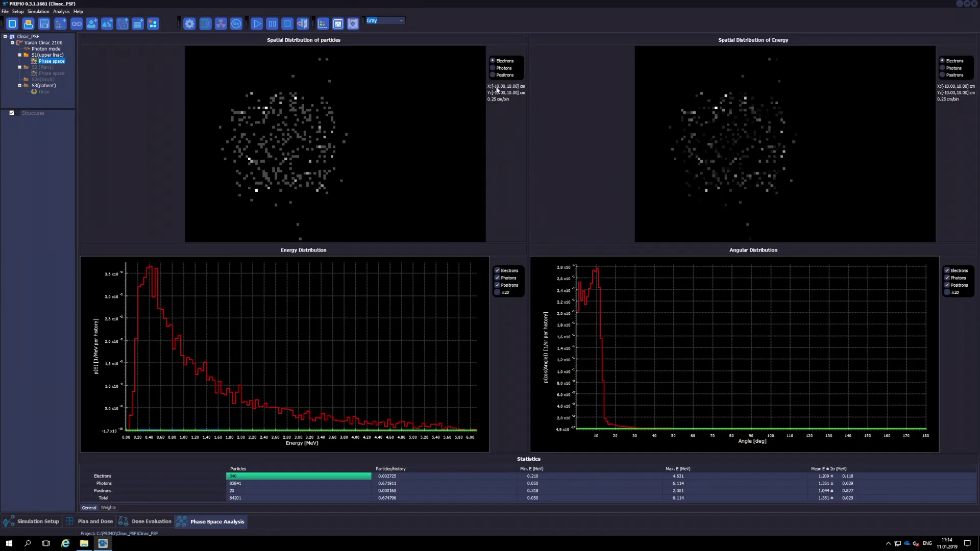
# Switch both spatial distribution plots to photons and render the energy distribution as a 3D surface showing the 10x10 field
pyautogui.click(492, 68)
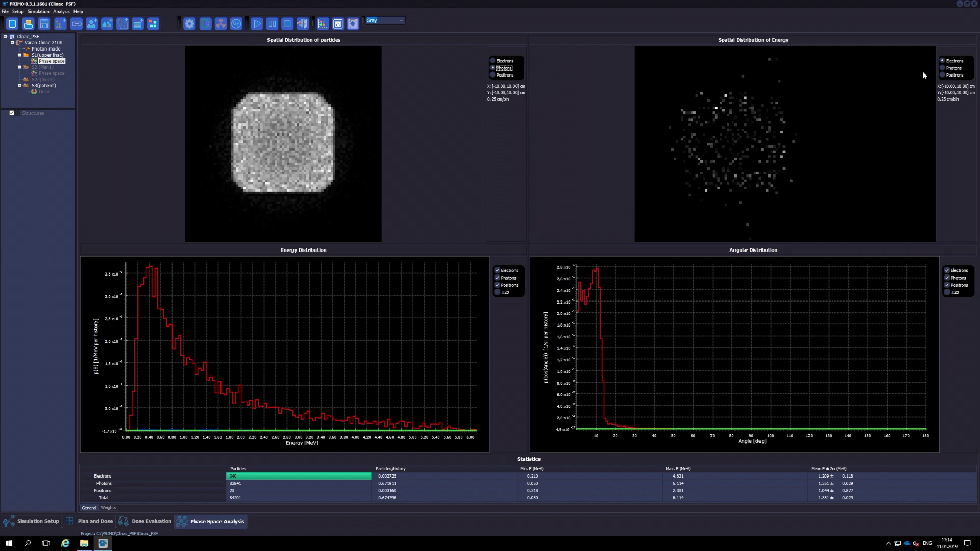
pyautogui.click(942, 68)
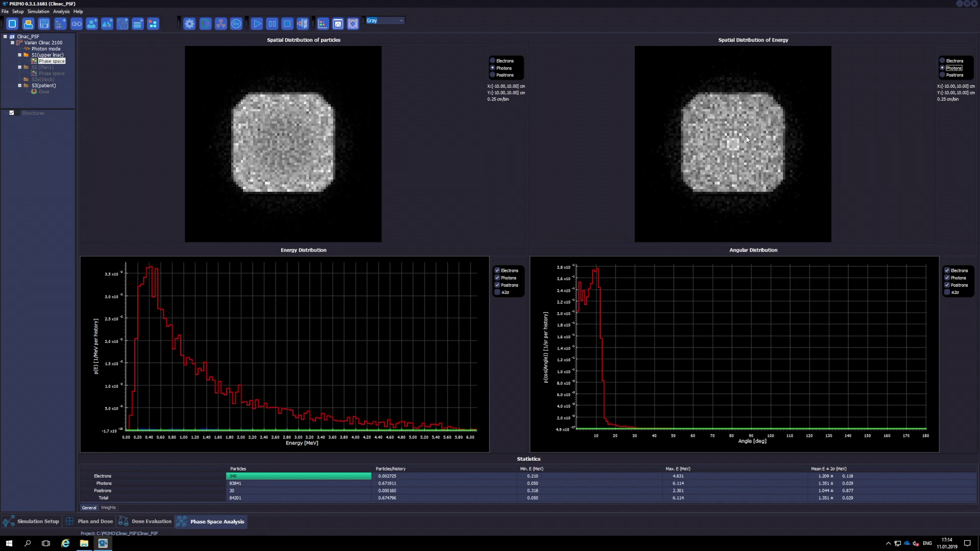
pyautogui.rightClick(747, 139)
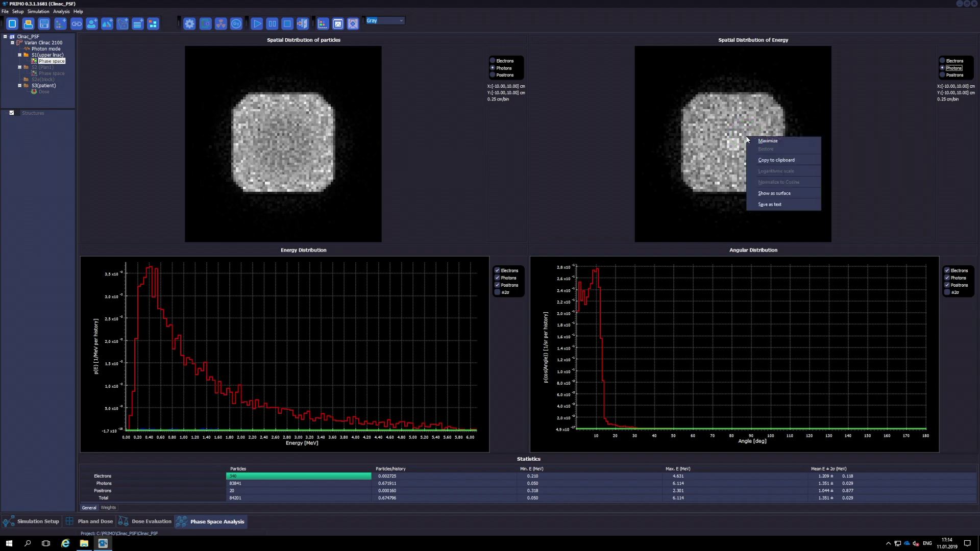
pyautogui.click(771, 194)
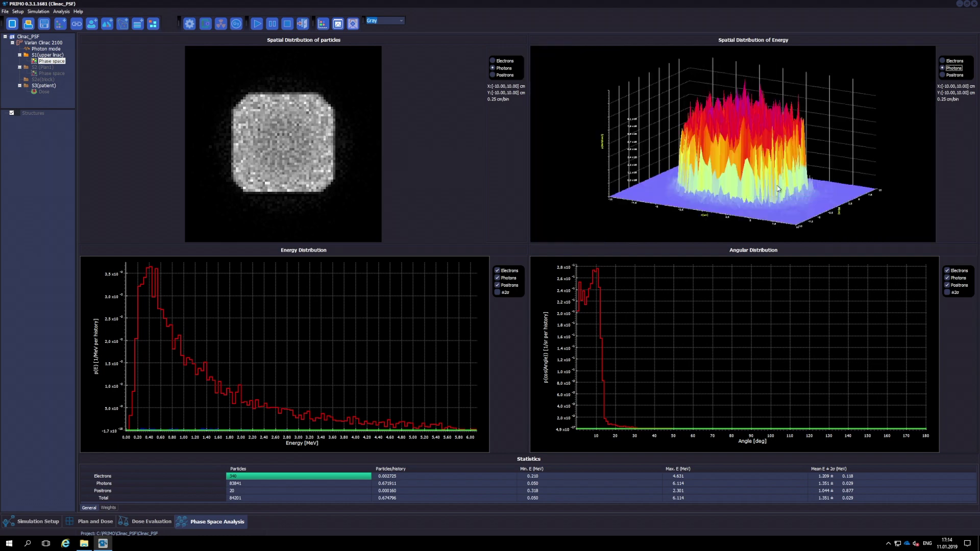